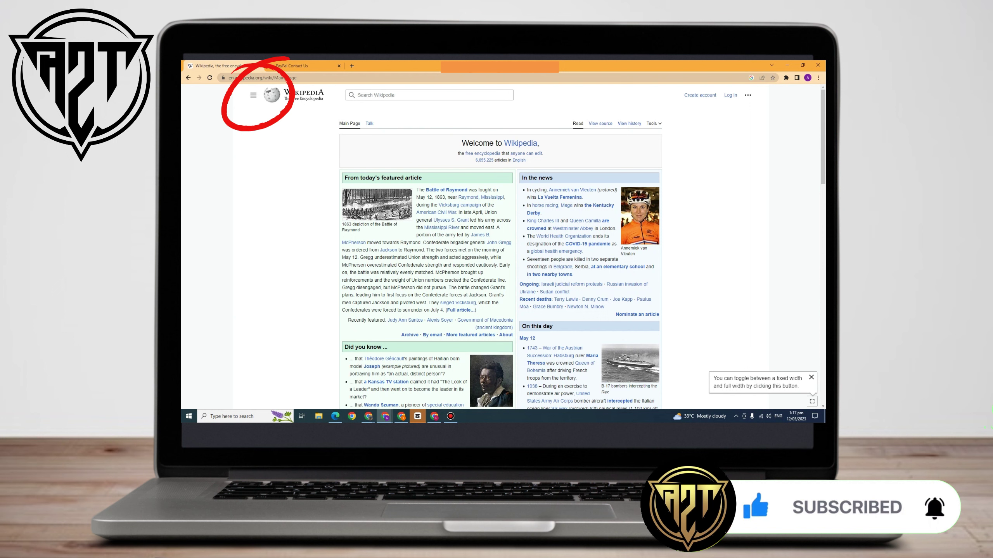
Open Donate from the Wikipedia menu and pick a one-time ₱200 donation after toggling monthly.
click(253, 95)
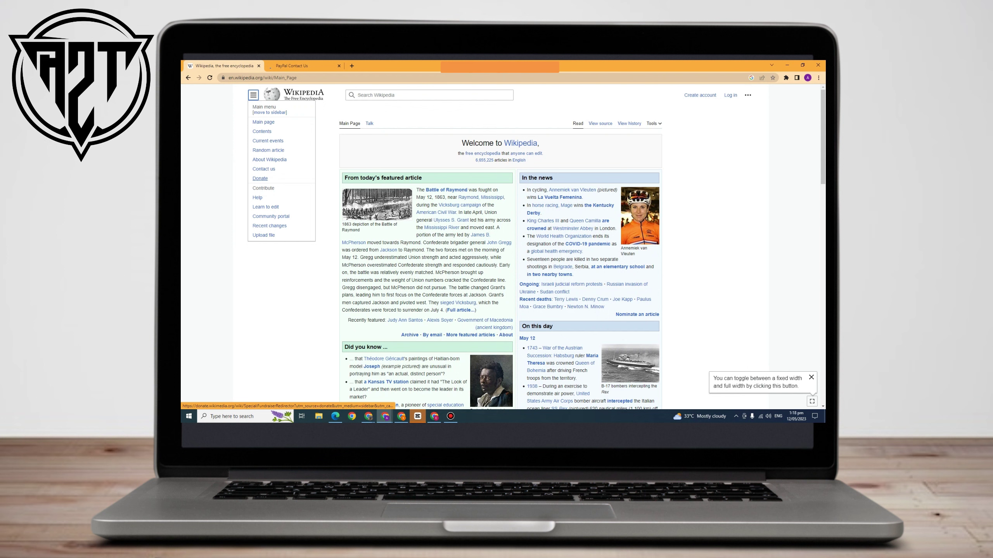
click(264, 169)
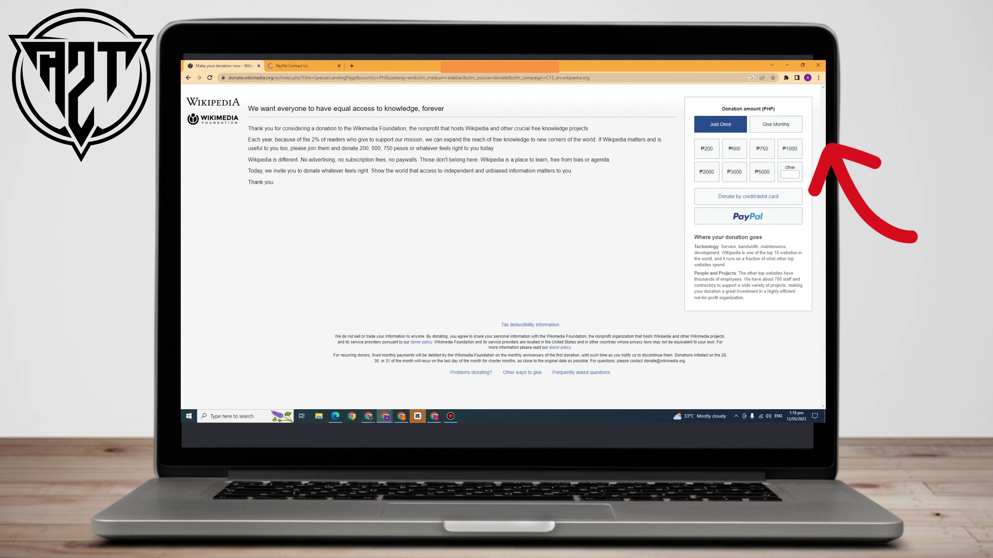
click(775, 124)
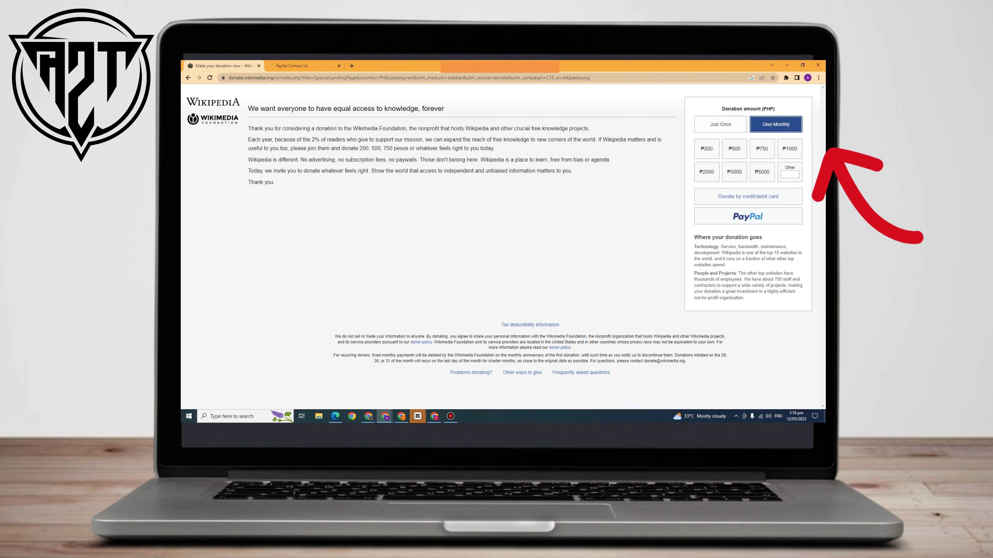
click(721, 124)
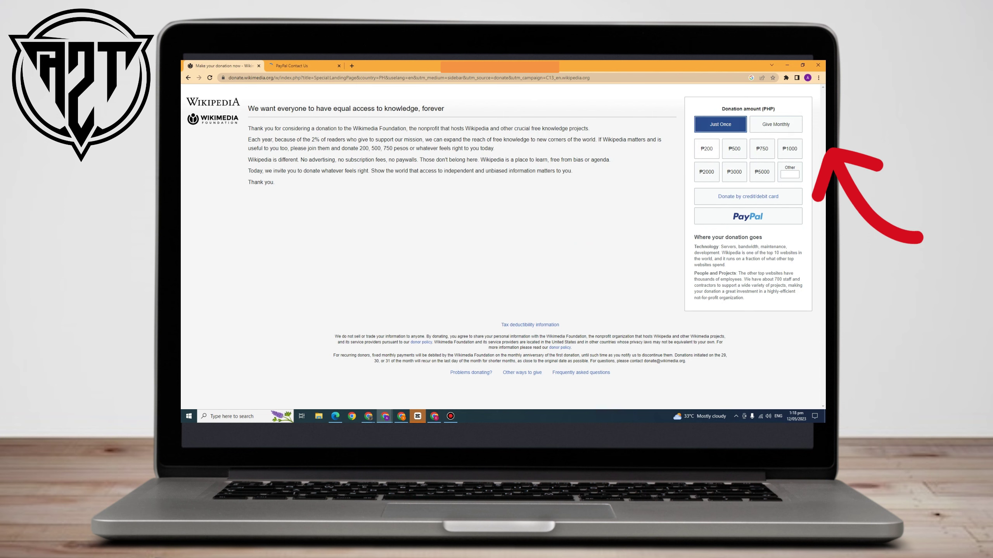
click(707, 149)
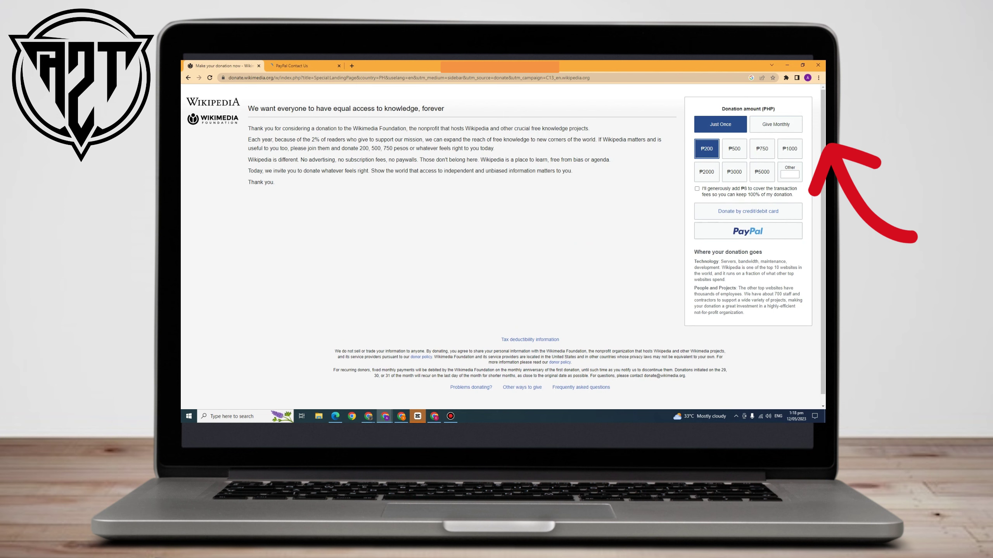
Choose PayPal as the payment method and continue the ₱200 donation to PayPal checkout.
click(772, 234)
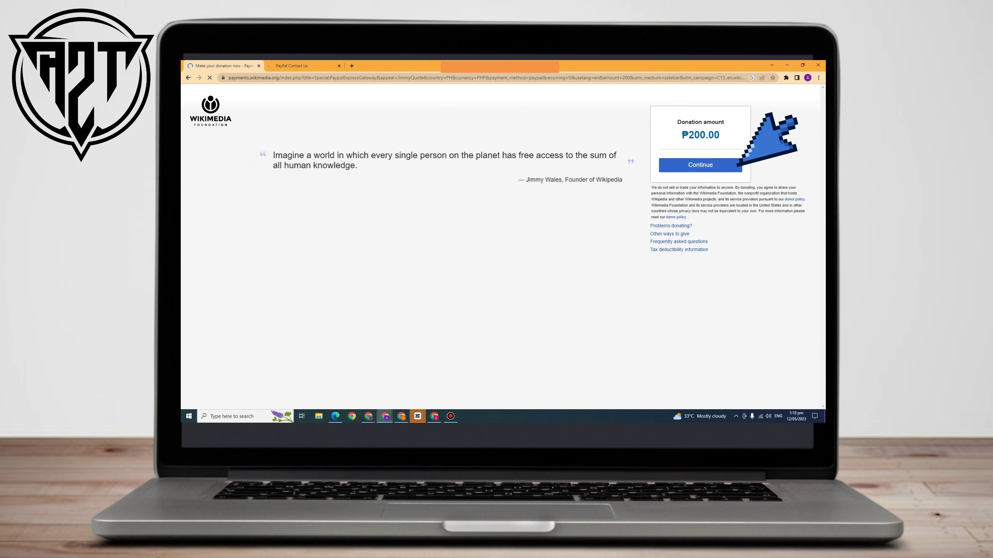
click(730, 165)
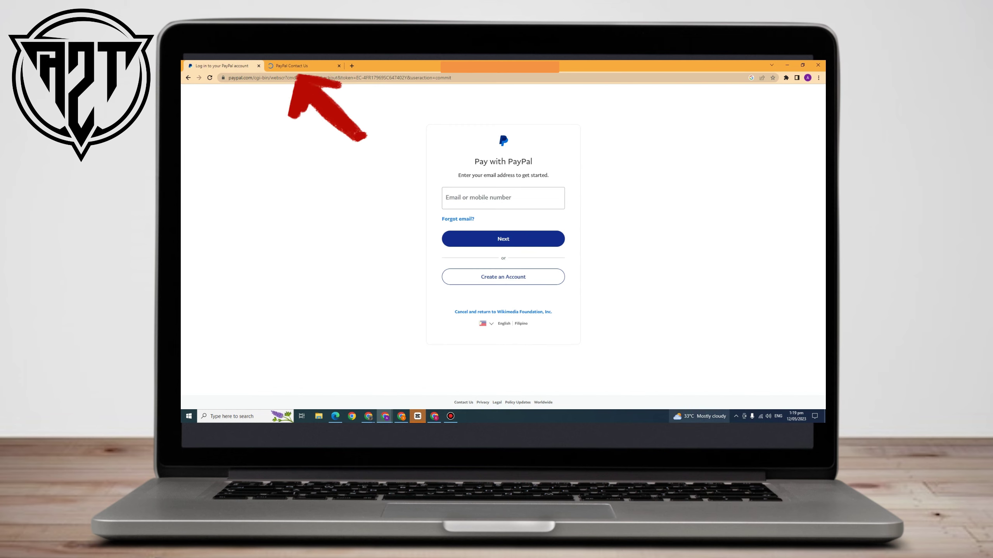
Switch to the PayPal Contact Us tab with Ctrl+Tab.
key(ctrl+Tab)
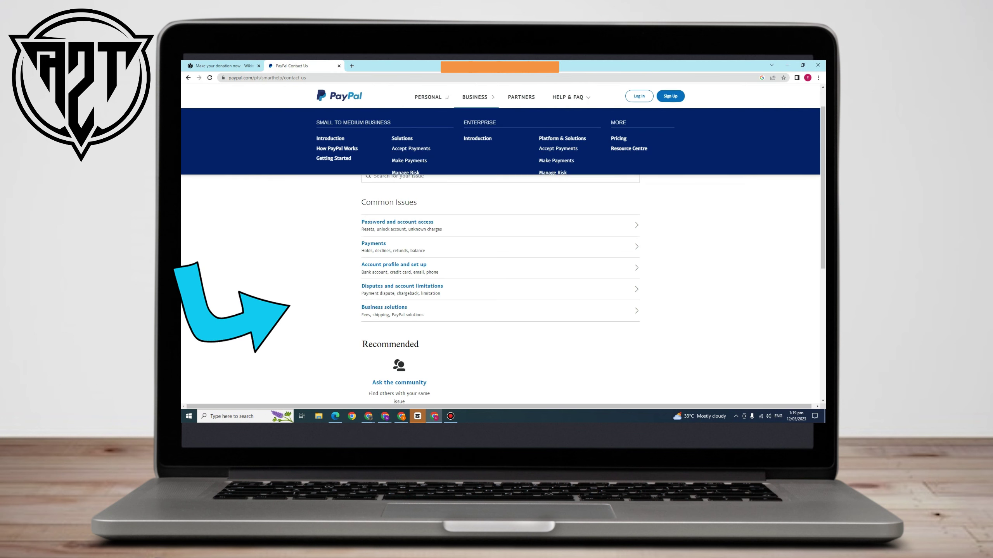
scroll(399, 282, down, 3)
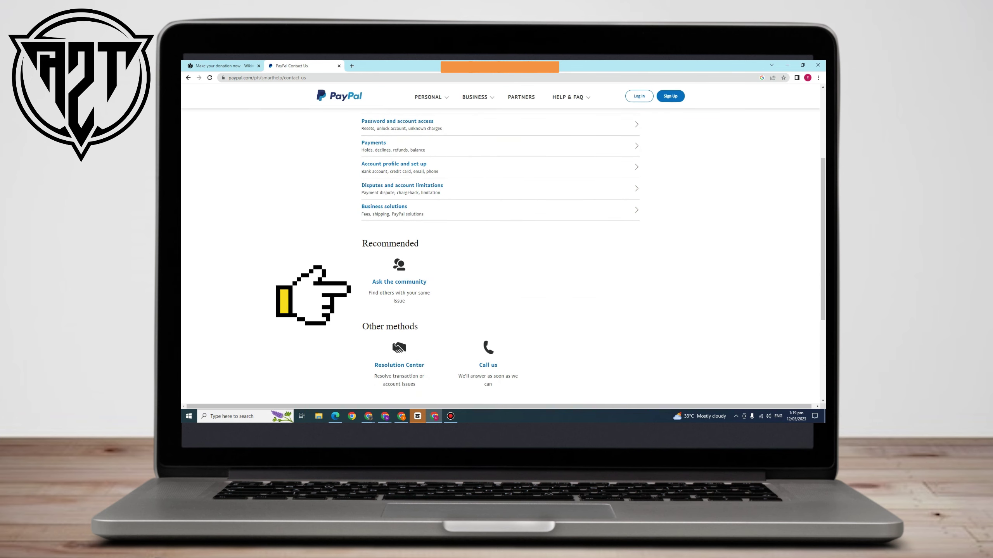
scroll(500, 249, down, 1)
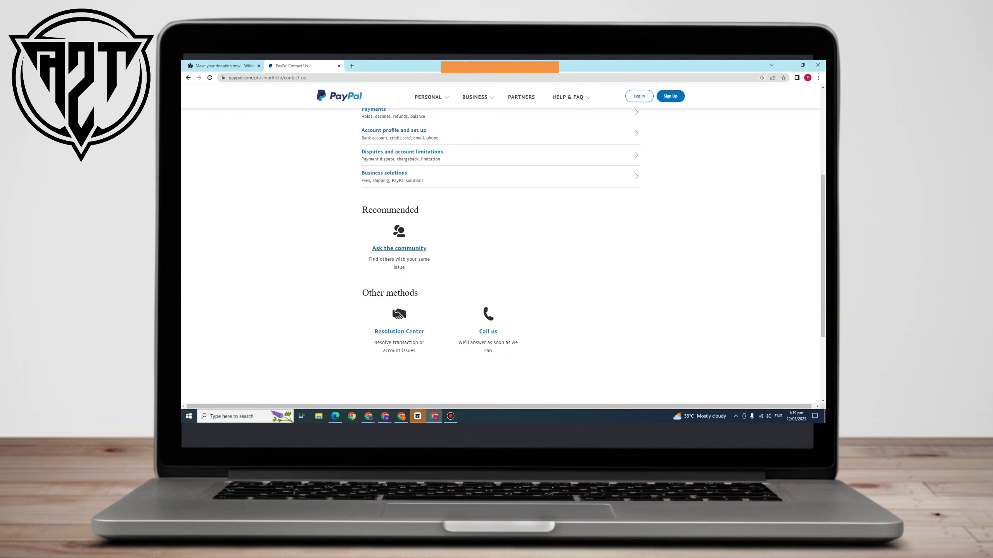
scroll(501, 259, up, 2)
scroll(500, 259, up, 3)
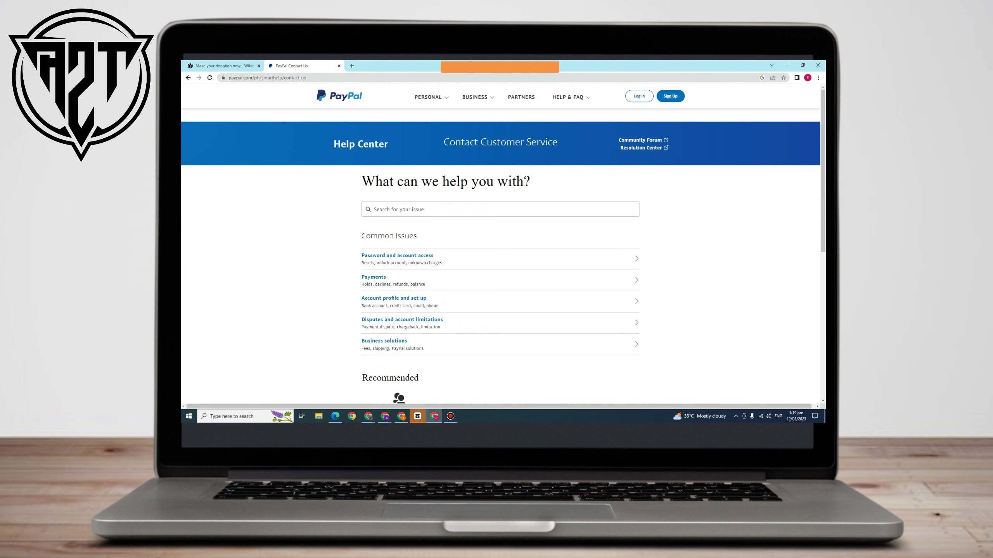
scroll(500, 259, down, 3)
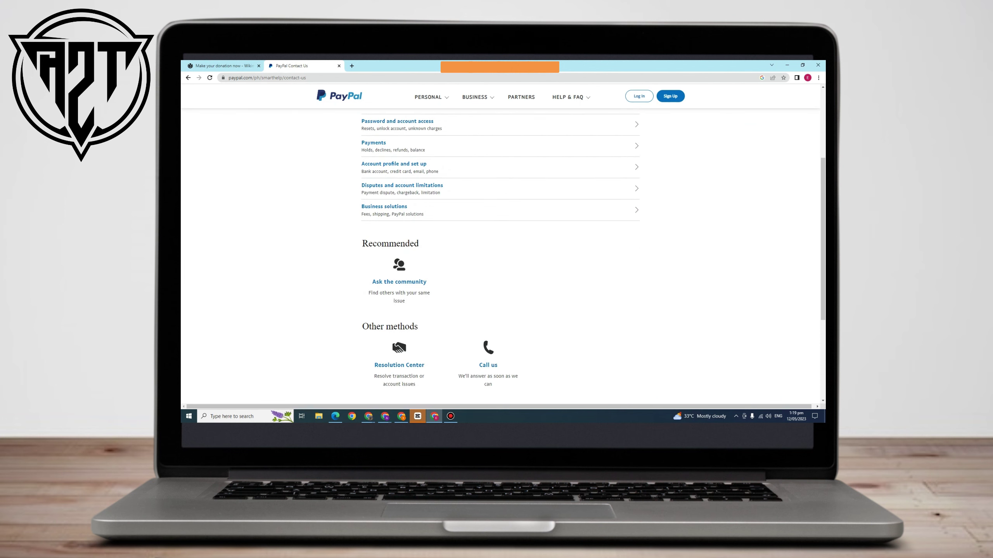
scroll(500, 256, down, 2)
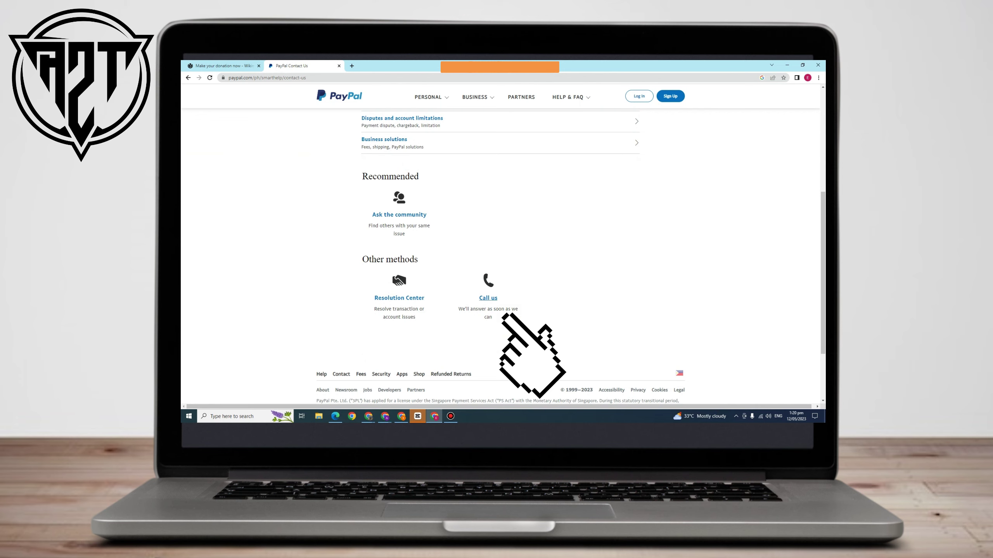
Choose Call us, then call as a guest to reach PayPal's Dialing Instructions.
click(487, 298)
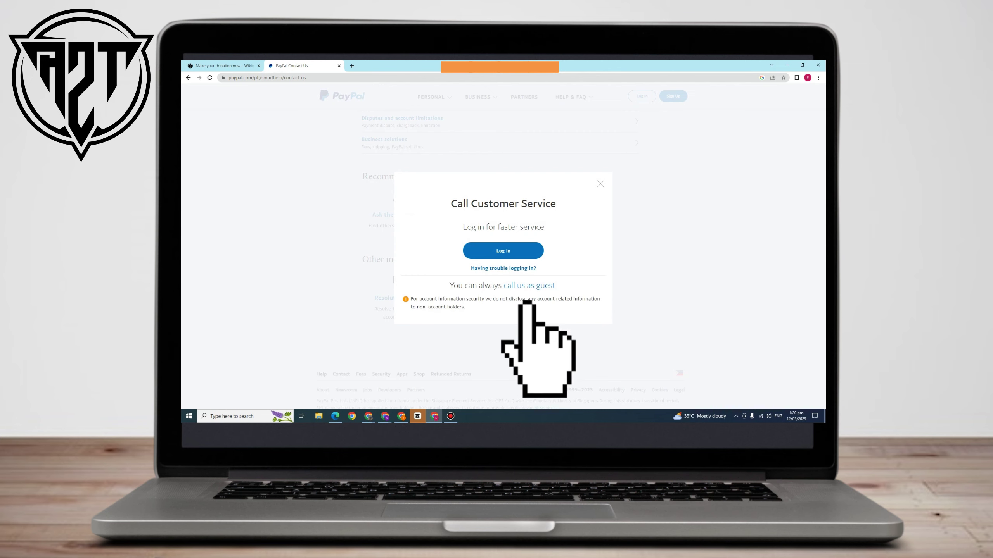
click(529, 285)
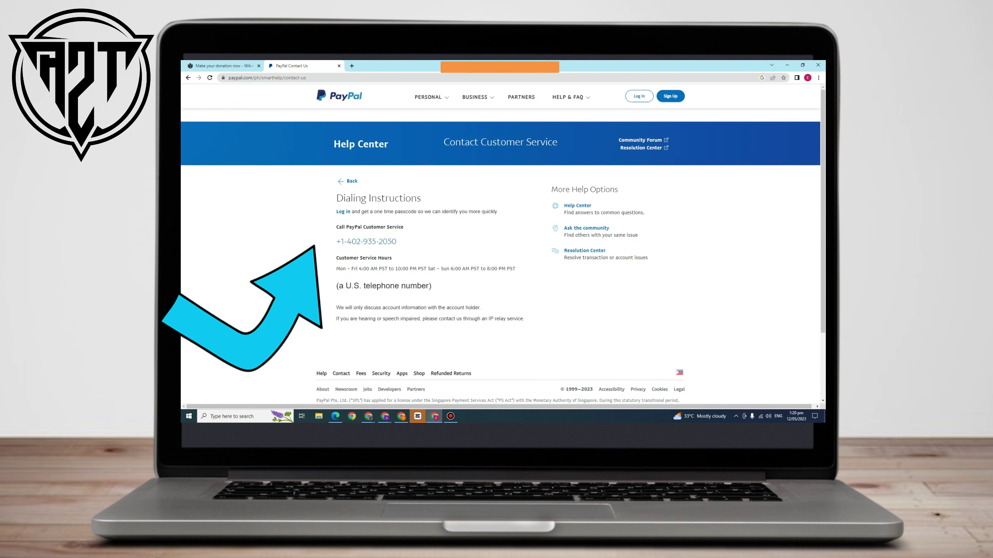
scroll(660, 387, down, 3)
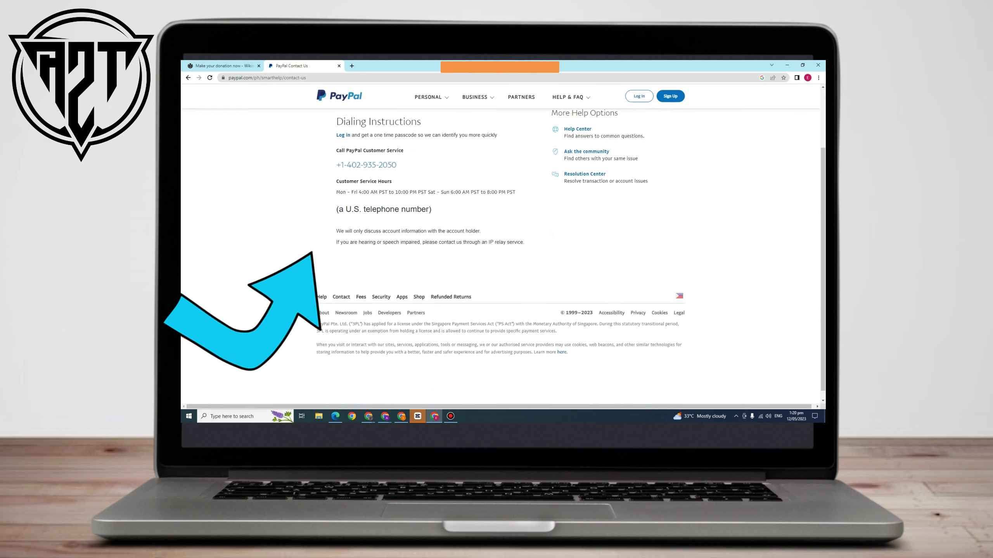
scroll(659, 388, up, 3)
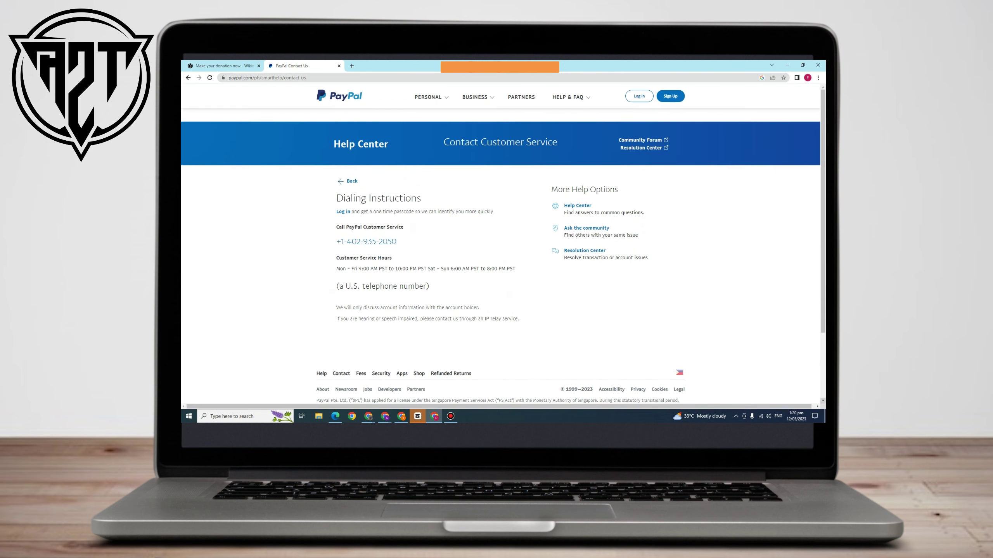